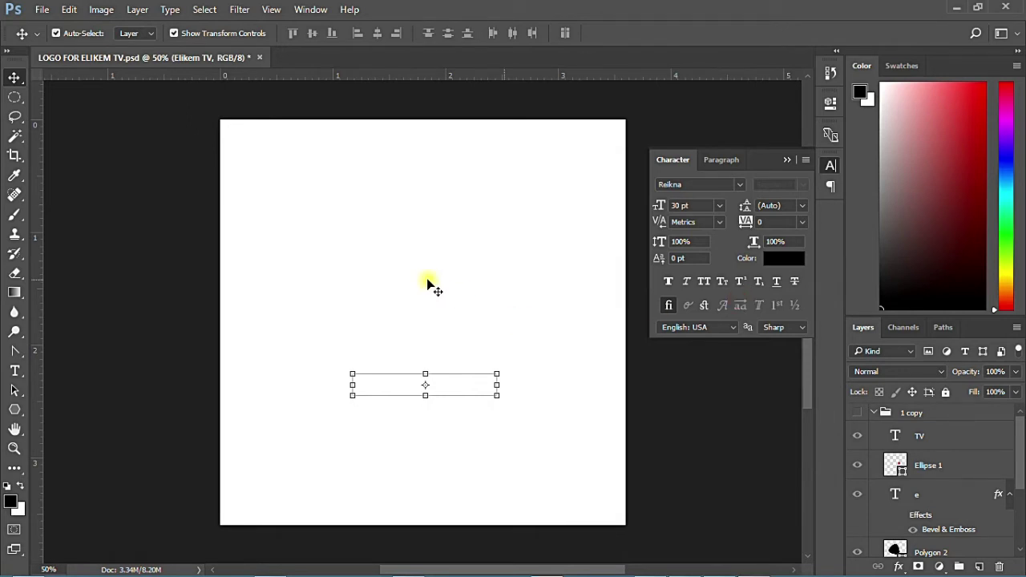
Start a new document named ELIKAN TV: 1000 × 1000 px, 300 ppi, white background
click(42, 9)
click(48, 28)
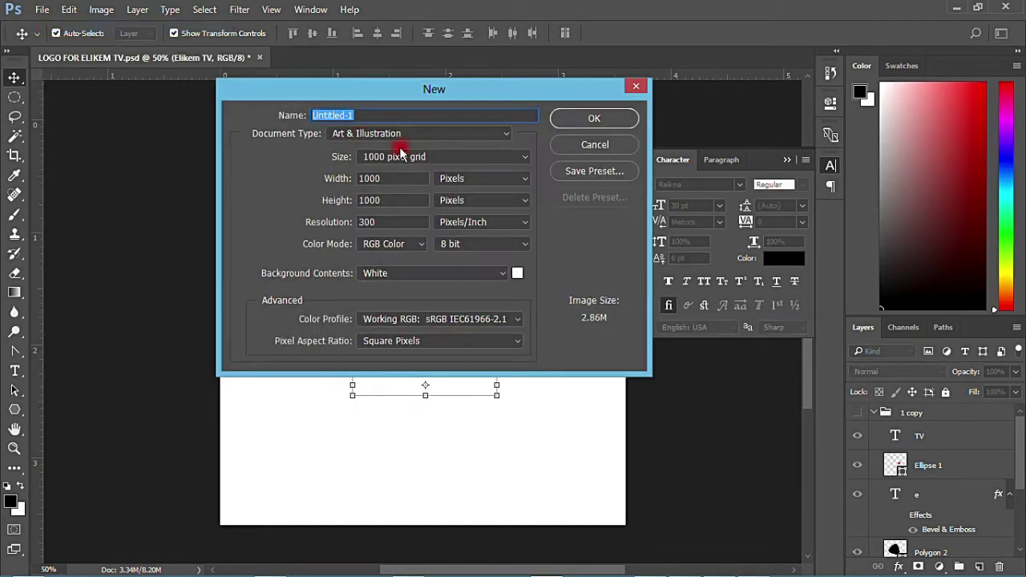
text(ELIKAN TV)
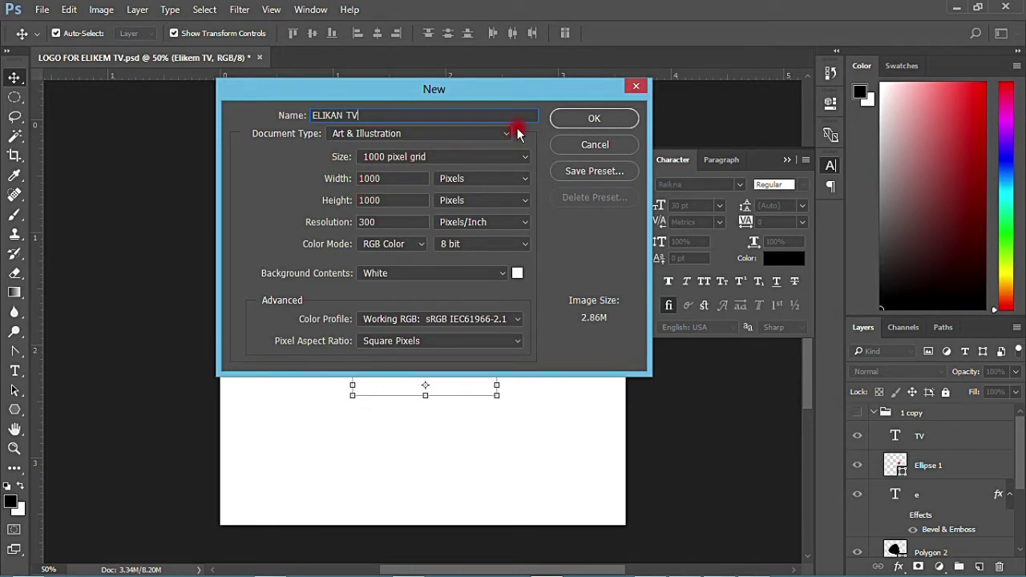
click(609, 120)
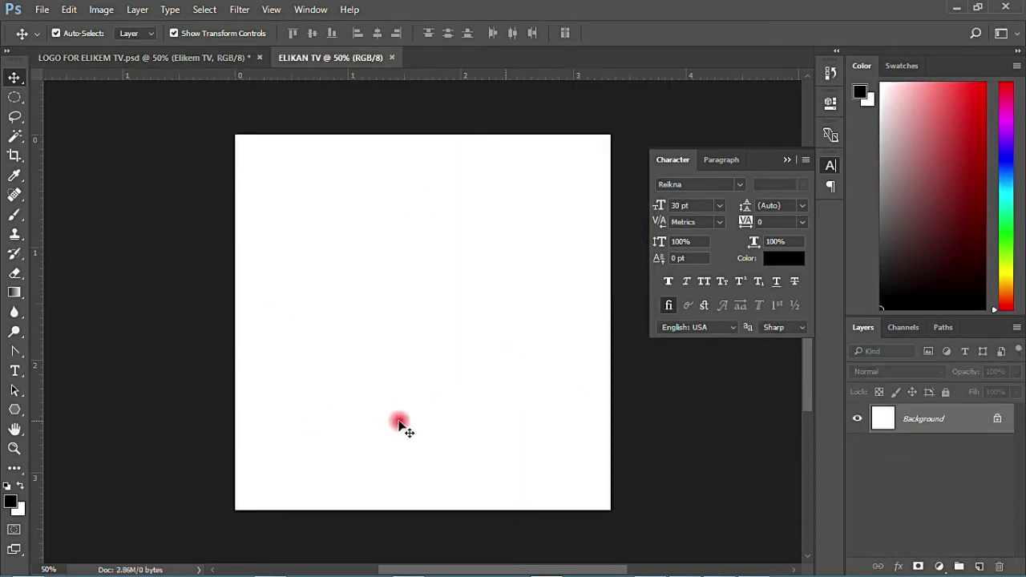
Copy the 'Elikem TV' text from the Notepad notes
mouse_move(513, 575)
click(281, 565)
drag(514, 223, 414, 226)
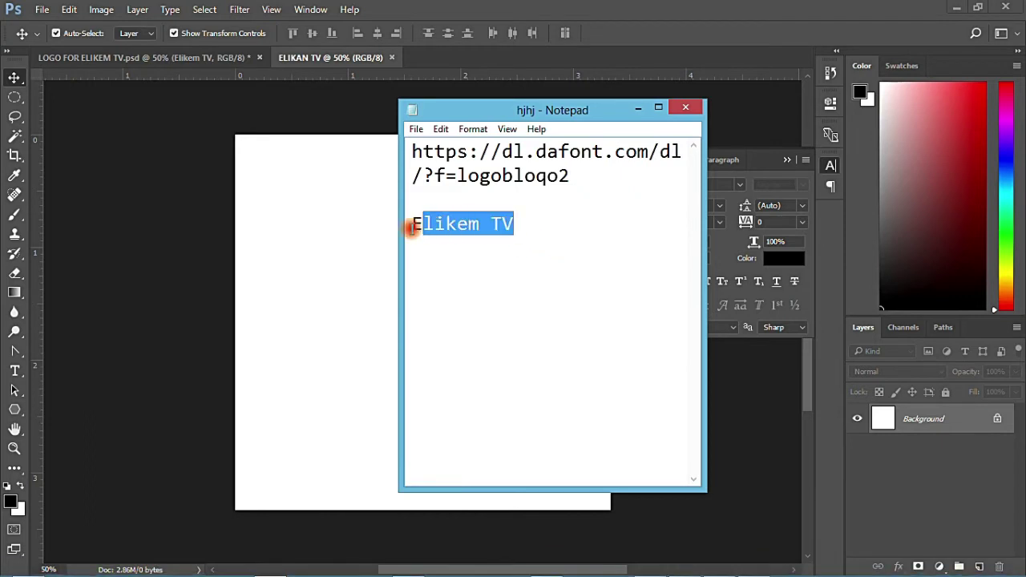
right_click(477, 227)
click(516, 277)
Paste 'Elikem TV' into the canvas as a new text layer
click(343, 264)
click(14, 371)
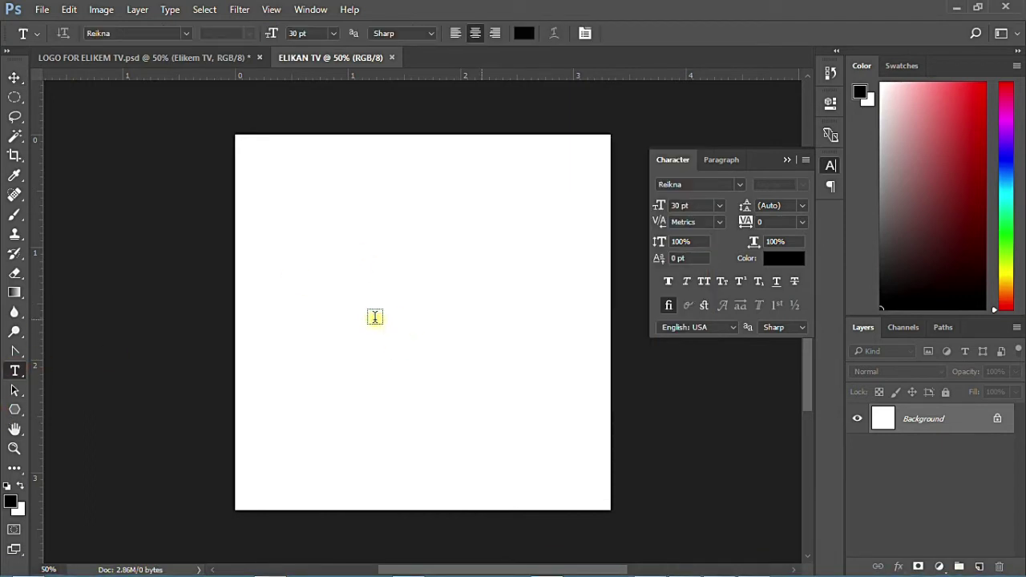
click(374, 318)
right_click(374, 318)
click(412, 323)
Move the Elikem TV text to the horizontal centre of the lower canvas
click(15, 77)
drag(449, 345, 469, 405)
click(433, 302)
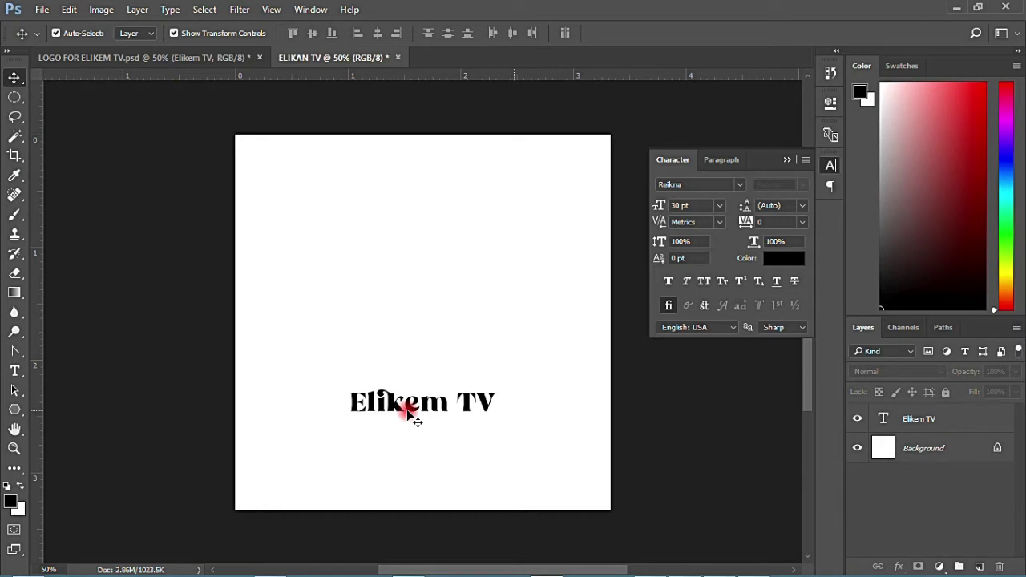
click(455, 390)
drag(360, 403, 387, 425)
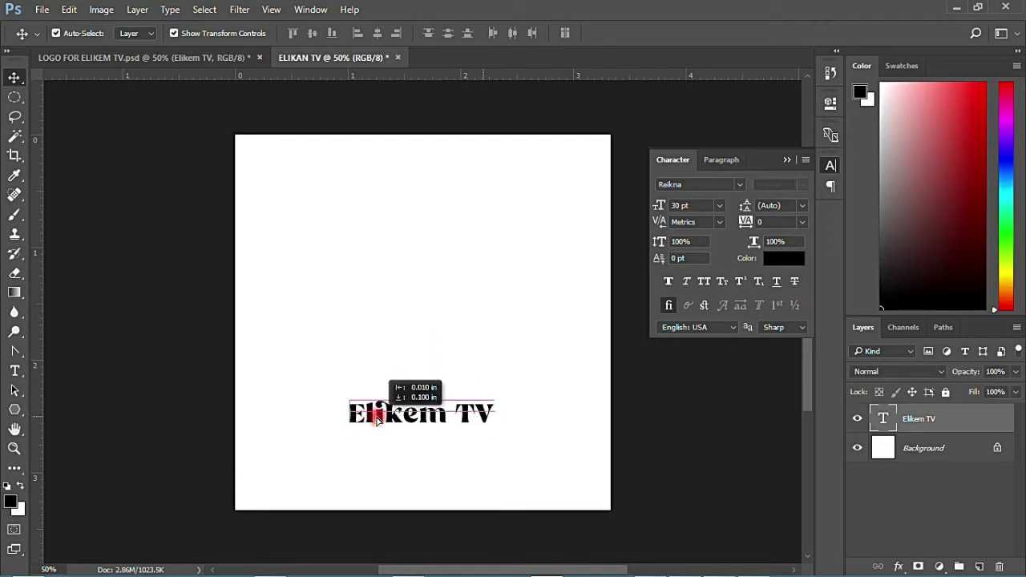
Add a new text layer containing the letter E
click(14, 371)
click(419, 304)
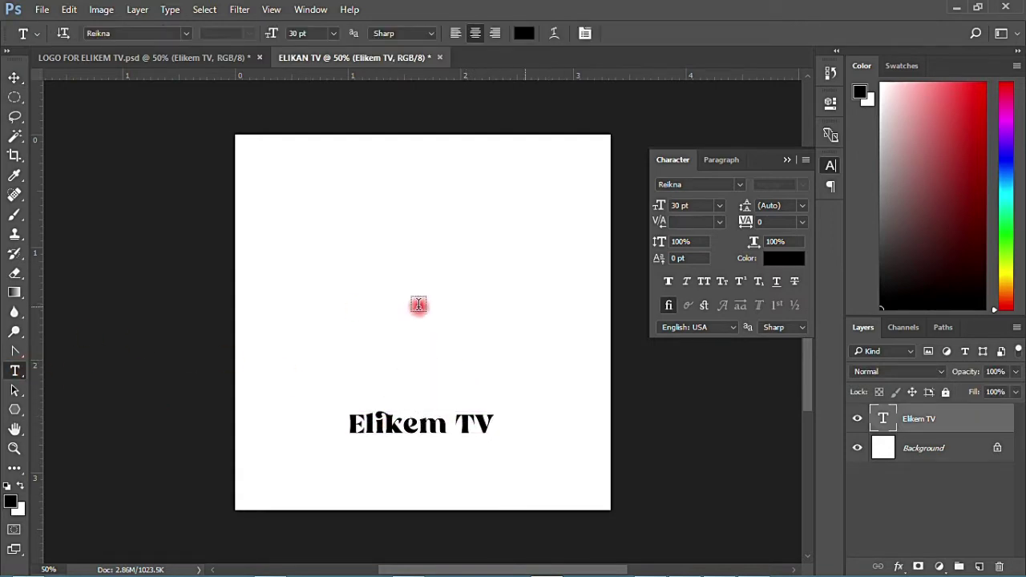
text(E)
click(14, 77)
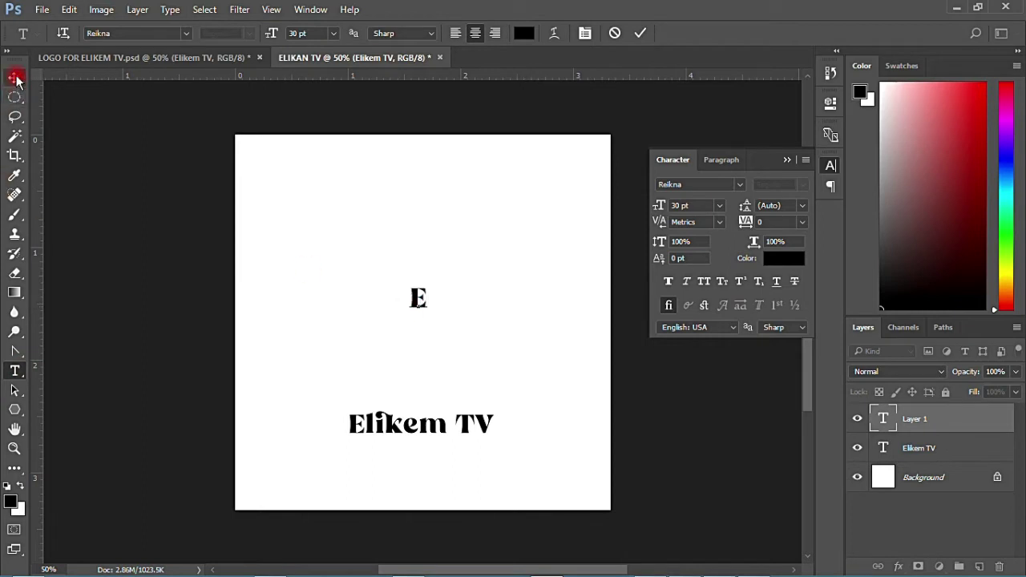
Set the E to 72 pt and place it just right of Elikem TV
click(716, 205)
click(696, 459)
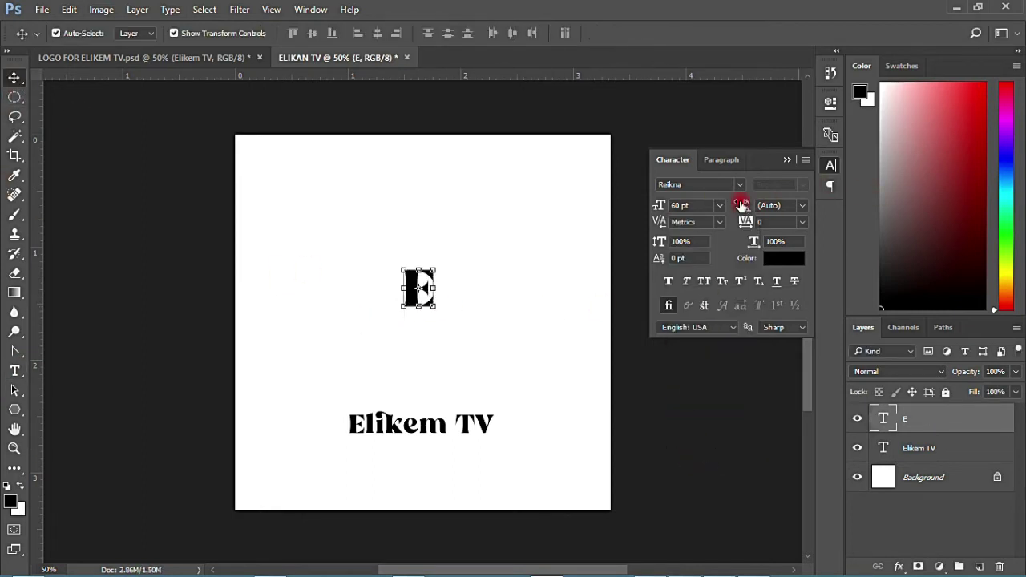
click(719, 205)
click(706, 476)
drag(413, 290, 412, 328)
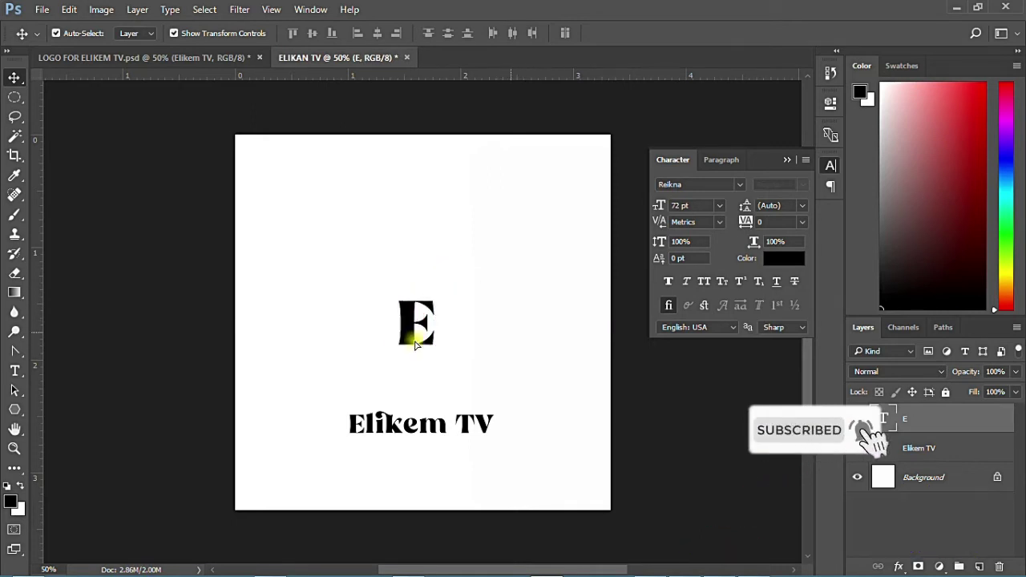
drag(416, 343, 530, 441)
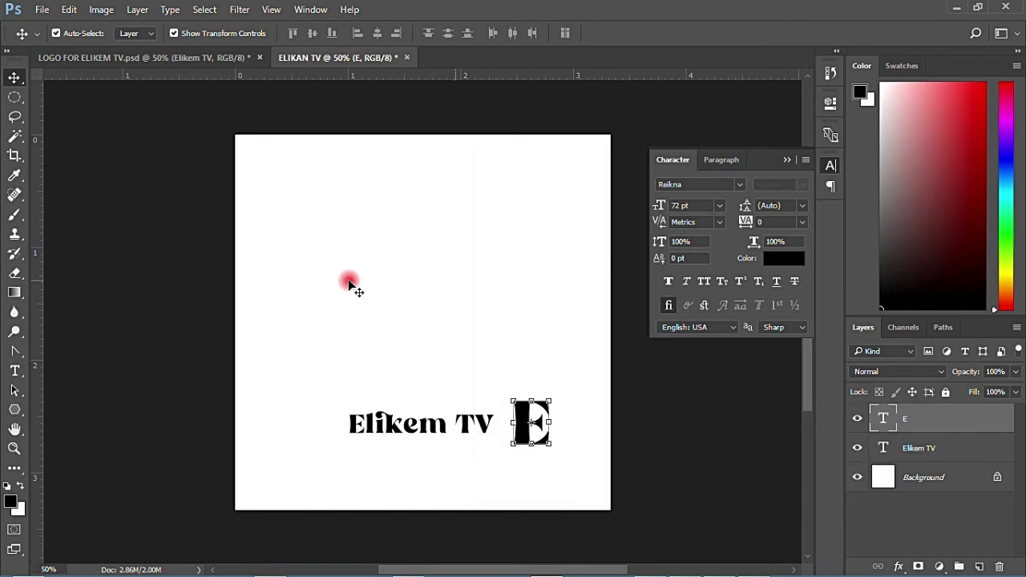
Draw a 3-sided black Polygon triangle and position it above the text
right_click(15, 409)
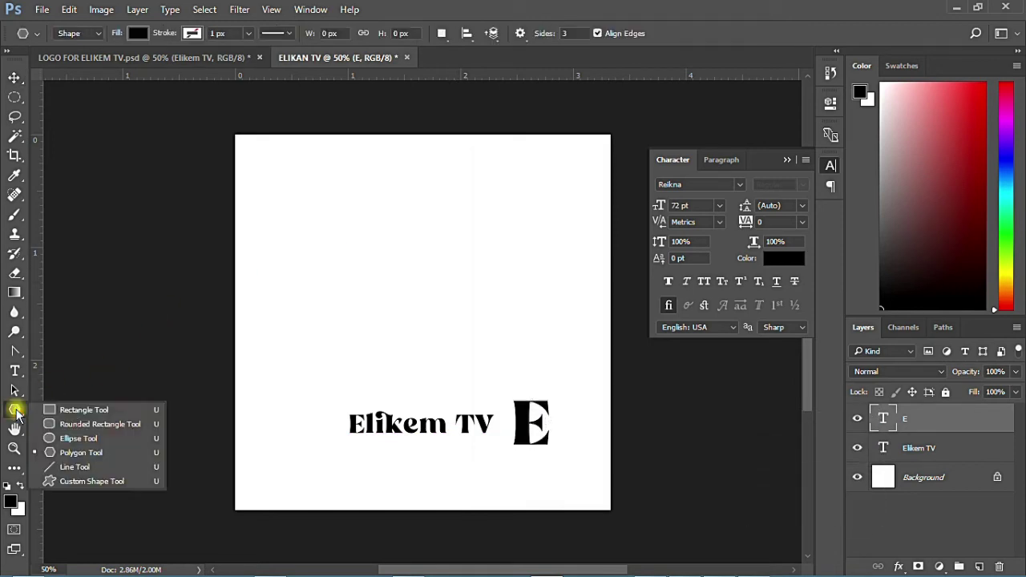
click(80, 453)
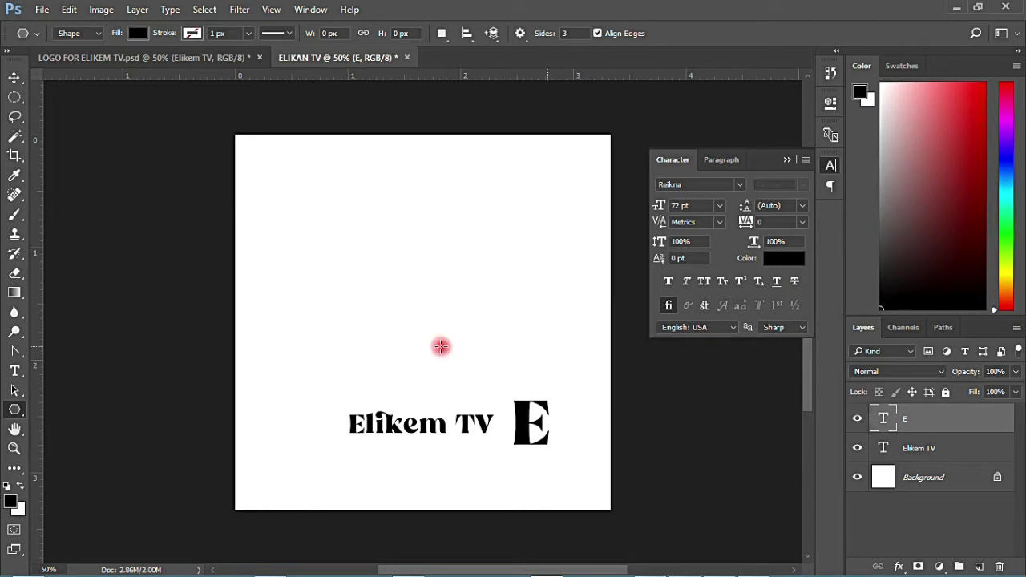
click(567, 34)
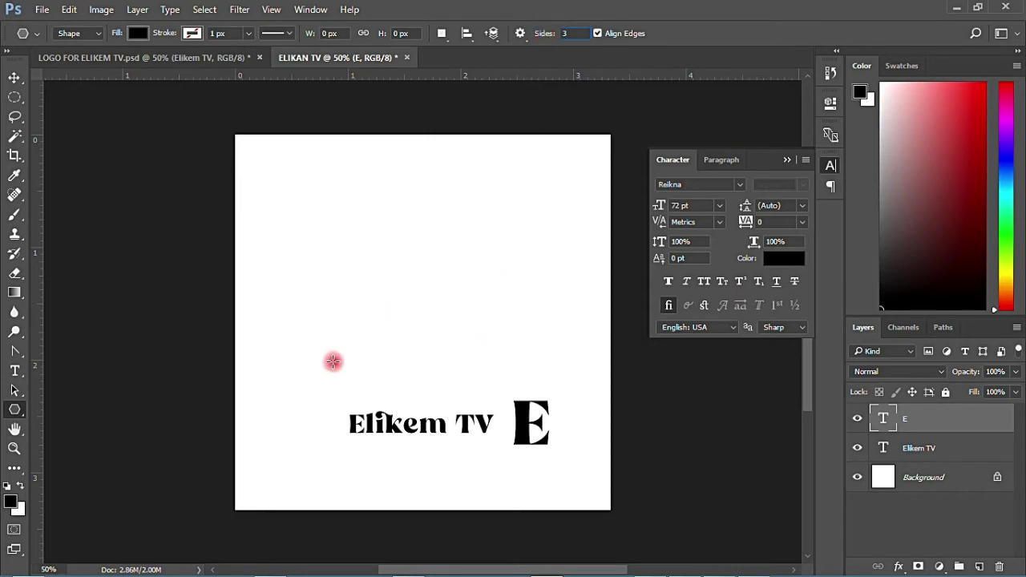
drag(369, 254, 447, 363)
key(v)
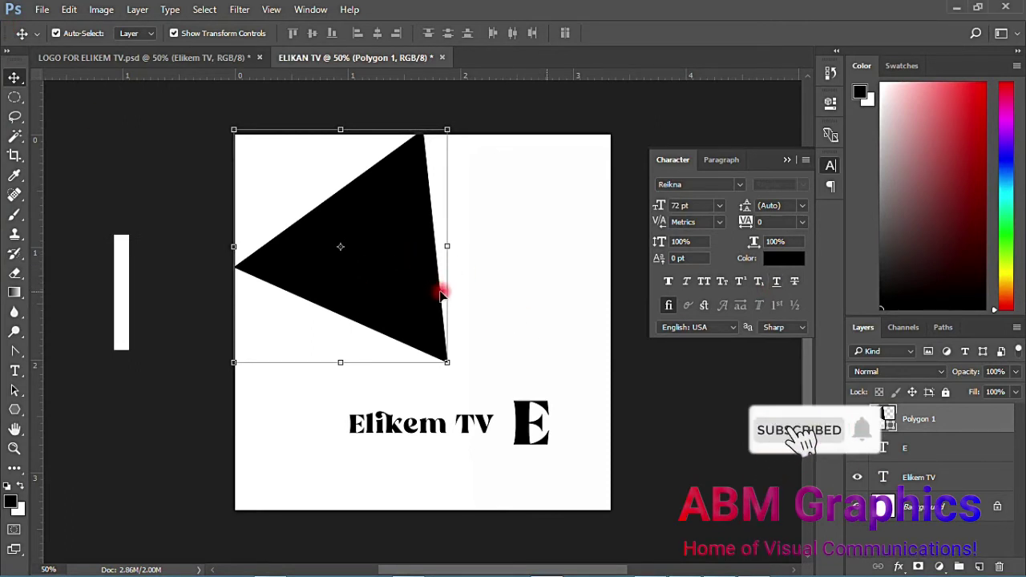
drag(406, 240, 447, 267)
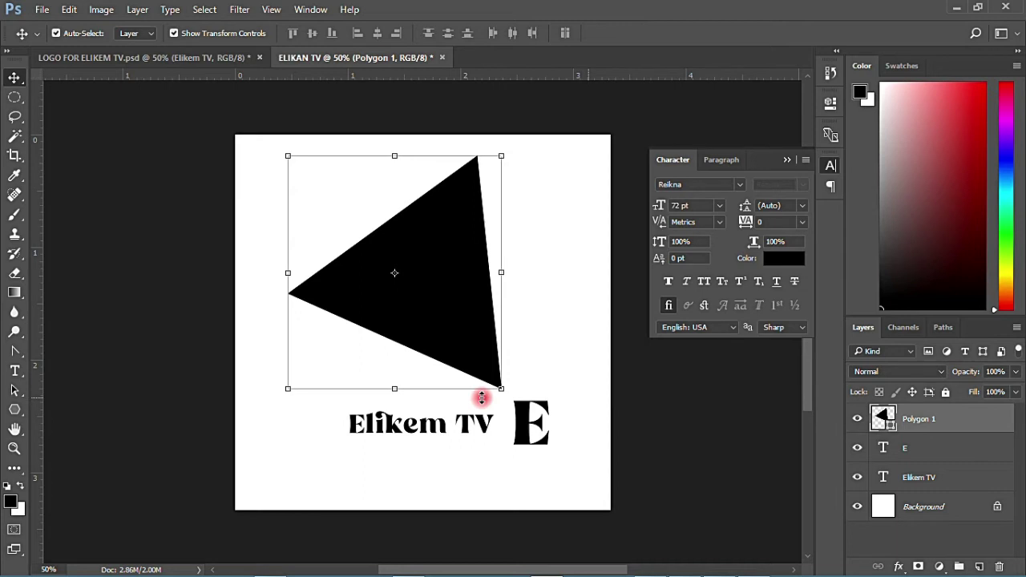
Use the Convert Point Tool to curve the triangle's top, left and bottom corners
click(16, 351)
mouse_move(17, 357)
mouse_down()
mouse_move(83, 355)
mouse_move(84, 417)
mouse_move(93, 407)
mouse_up()
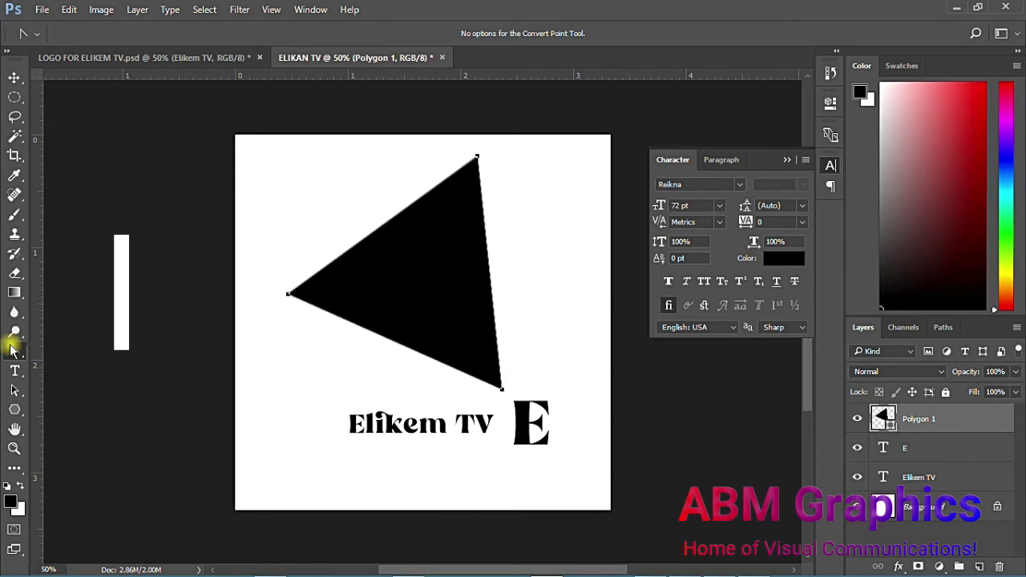
drag(13, 349, 110, 414)
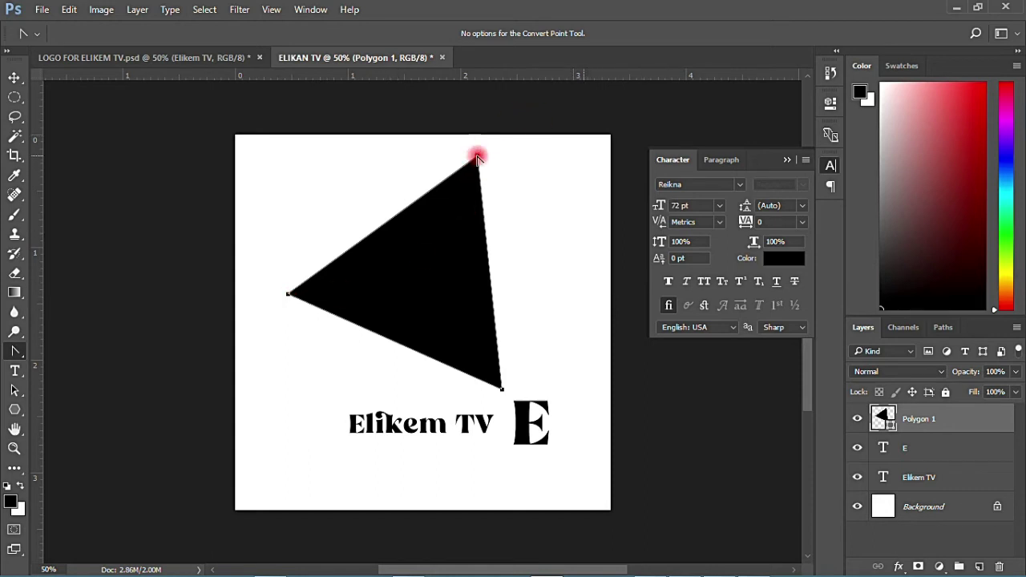
drag(477, 158, 494, 160)
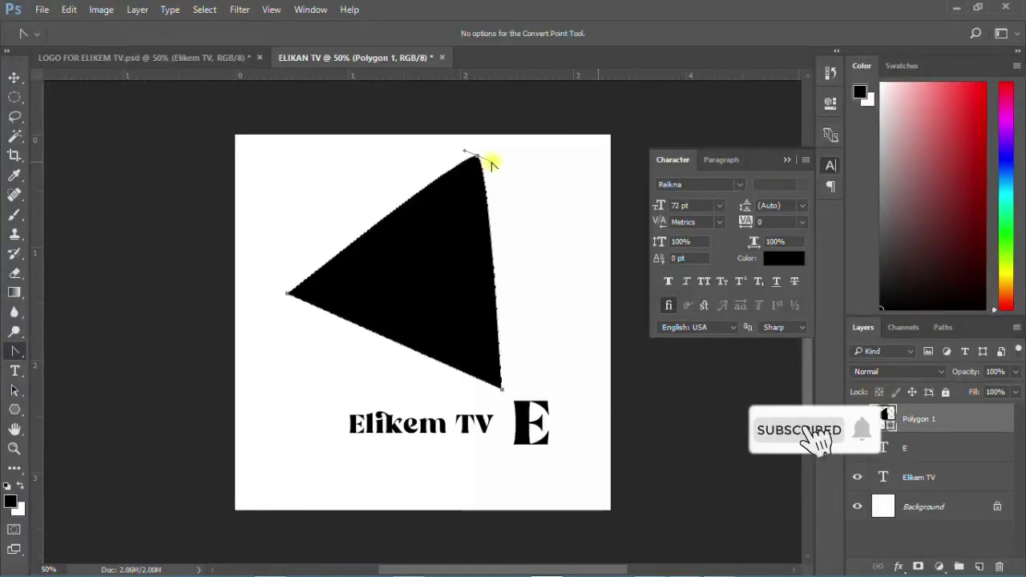
mouse_move(491, 164)
mouse_down()
mouse_move(479, 160)
mouse_move(497, 170)
mouse_up()
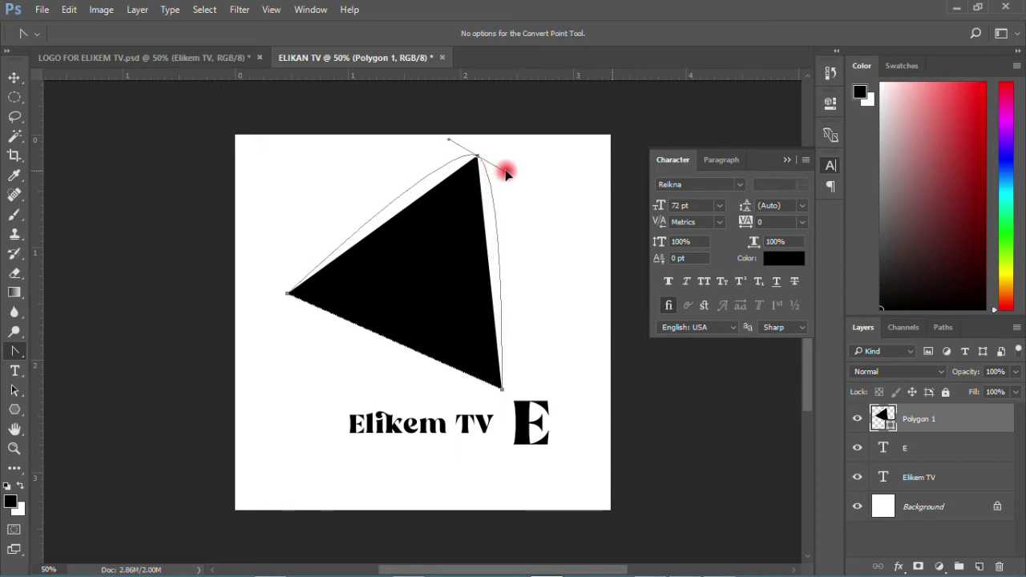
drag(497, 170, 514, 176)
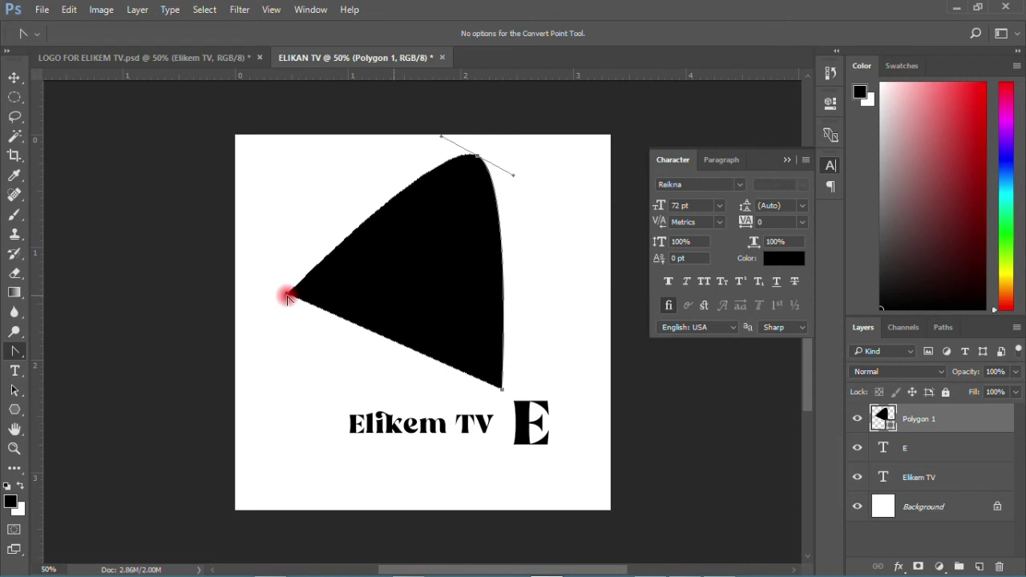
drag(288, 297, 280, 248)
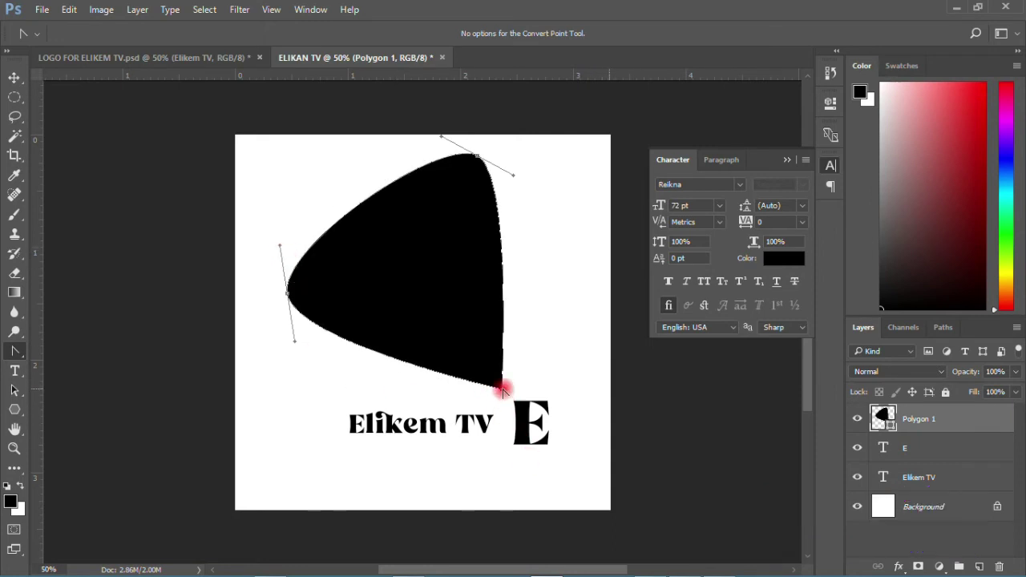
drag(501, 391, 473, 411)
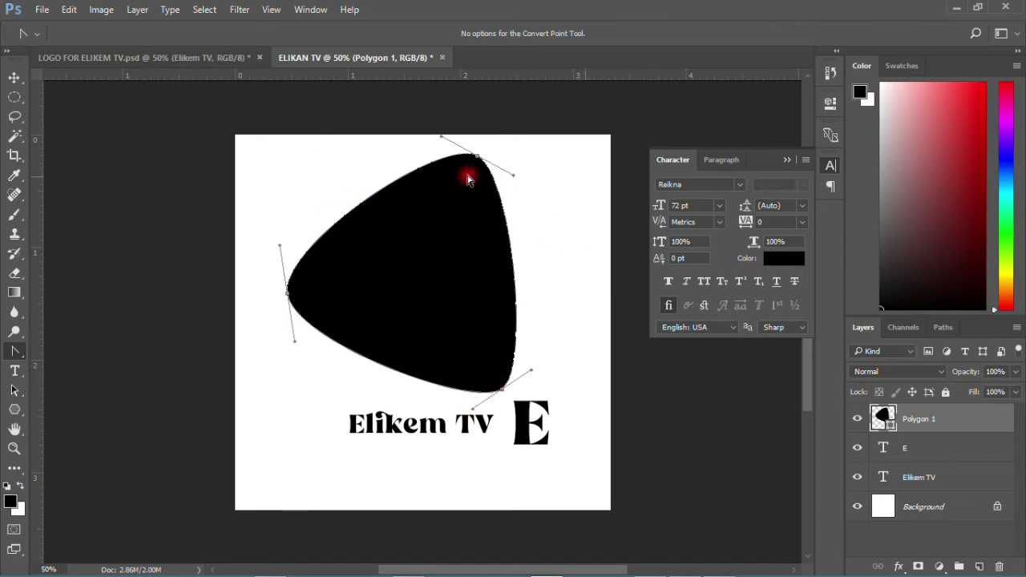
Select the Polygon 1 shape, dismiss the path error, and start Free Transform
click(15, 79)
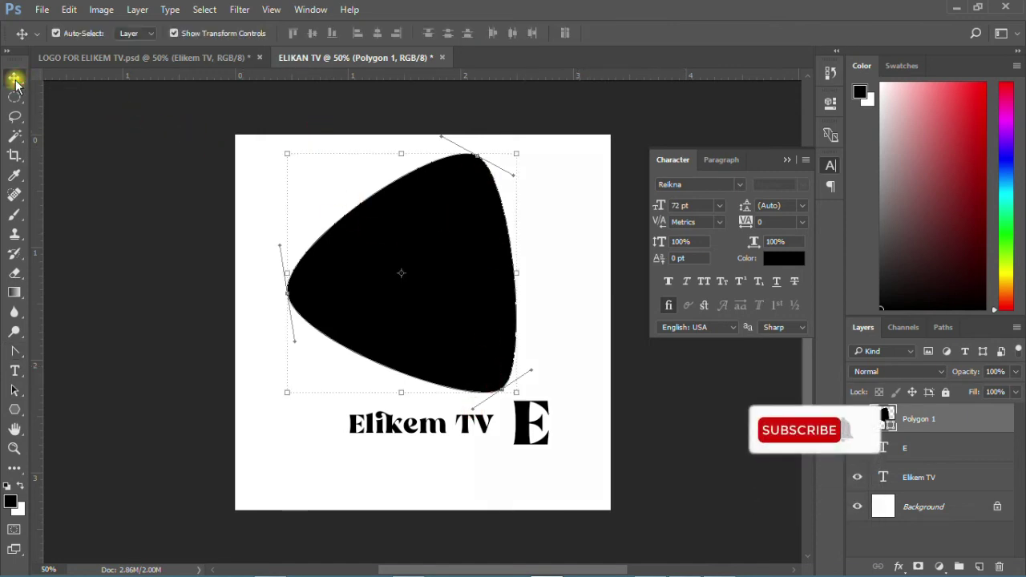
click(479, 247)
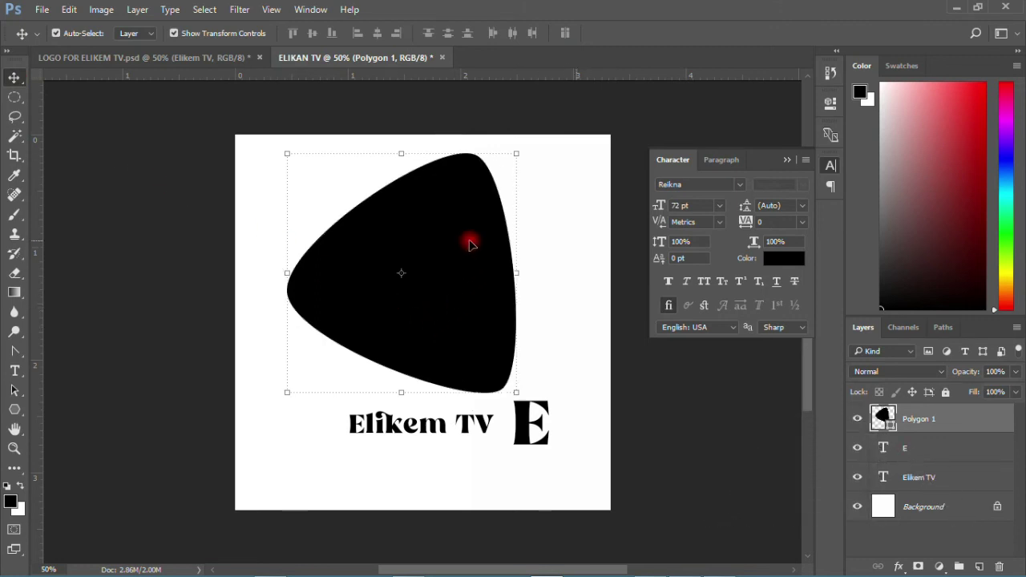
key(ctrl)
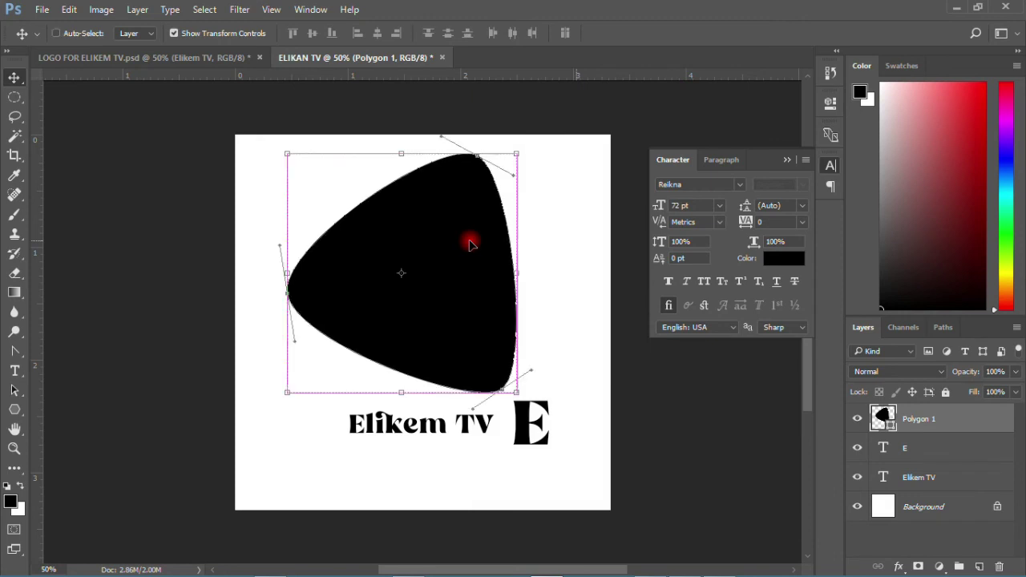
key(ctrl+t)
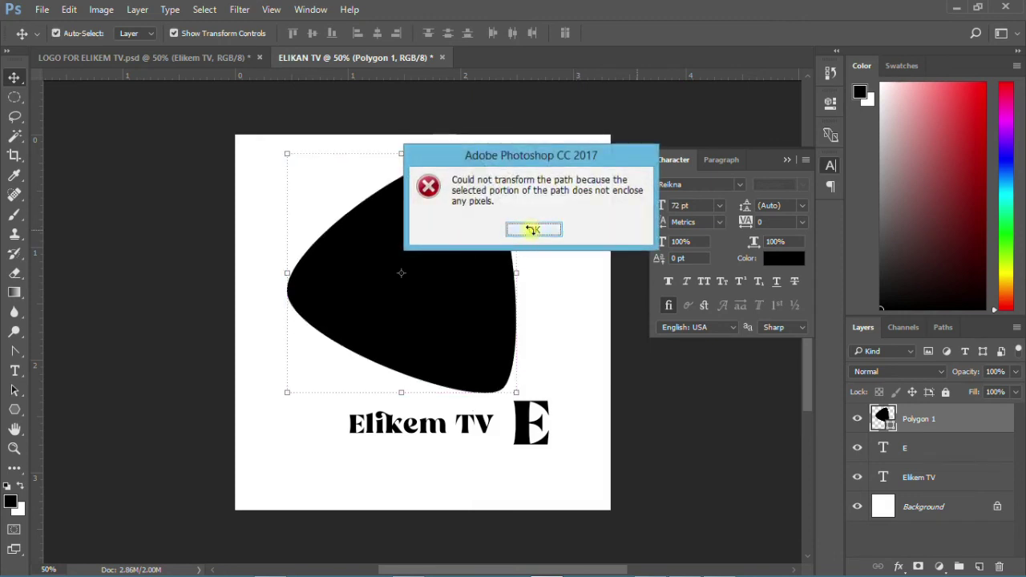
click(528, 230)
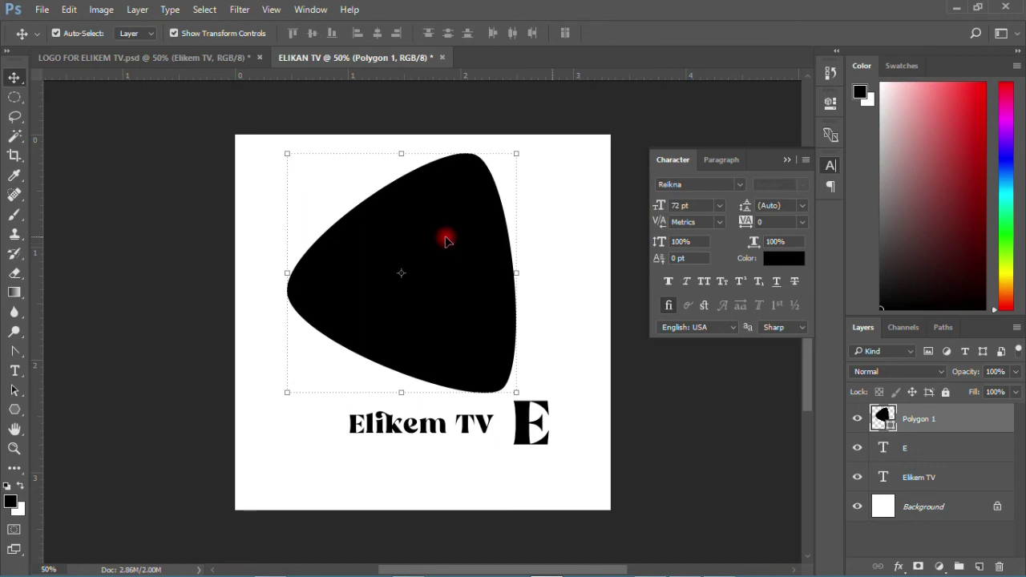
click(390, 153)
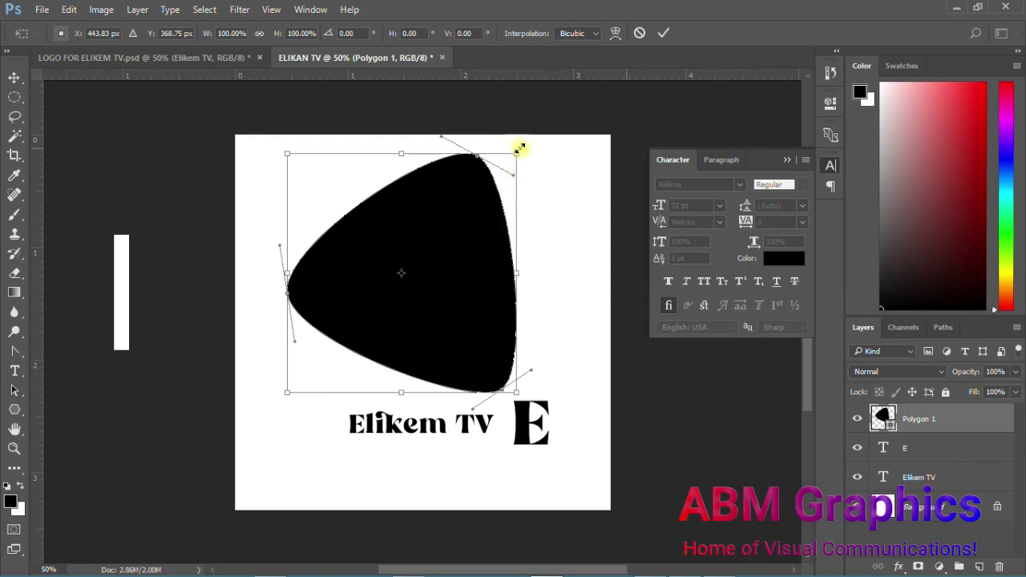
Scale the shape to about 70%, nudge it, then rotate it 90° clockwise and fine-tune the angle
drag(517, 153, 482, 188)
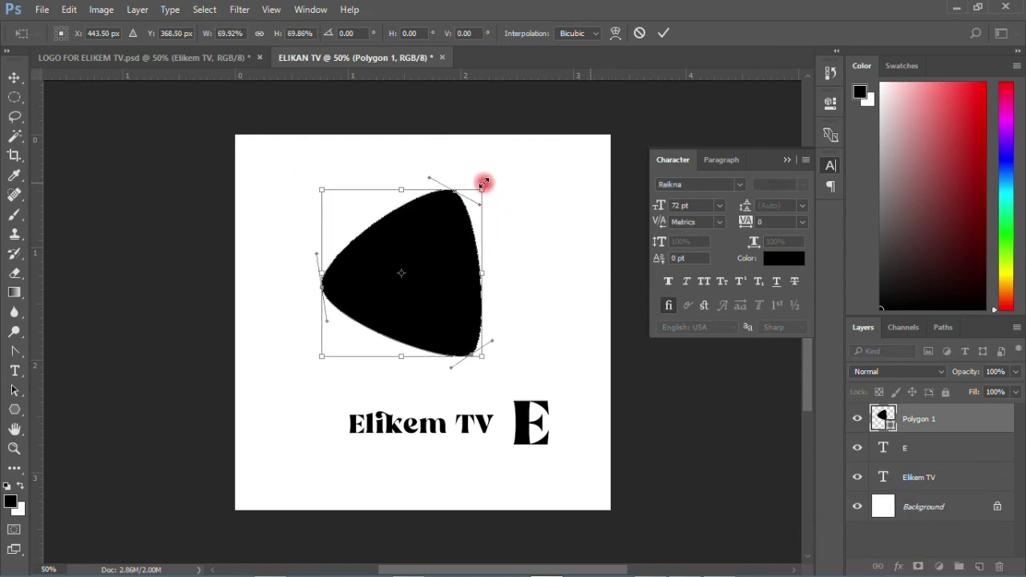
mouse_move(433, 284)
mouse_down()
mouse_move(458, 317)
mouse_move(440, 310)
mouse_up()
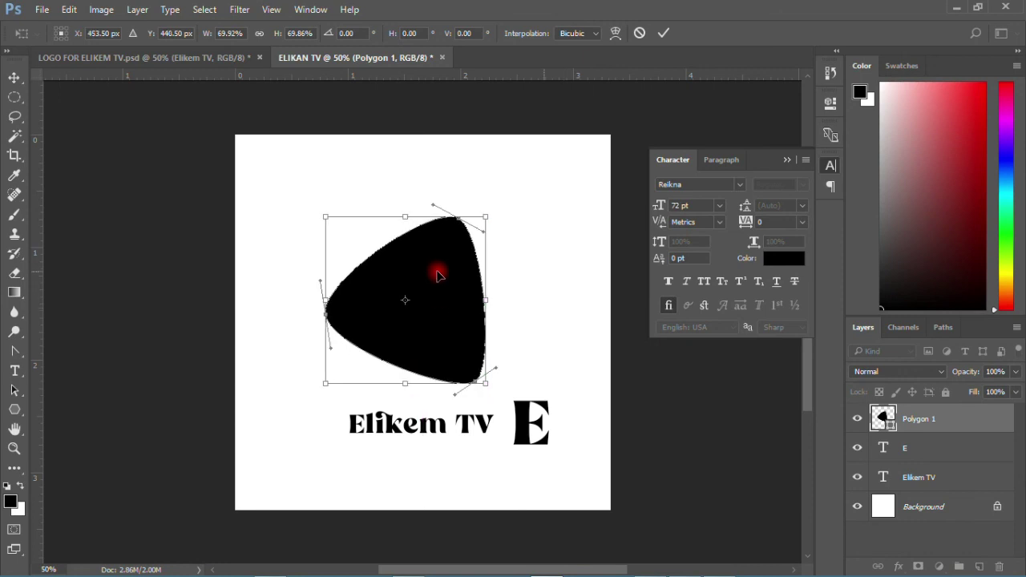
right_click(438, 276)
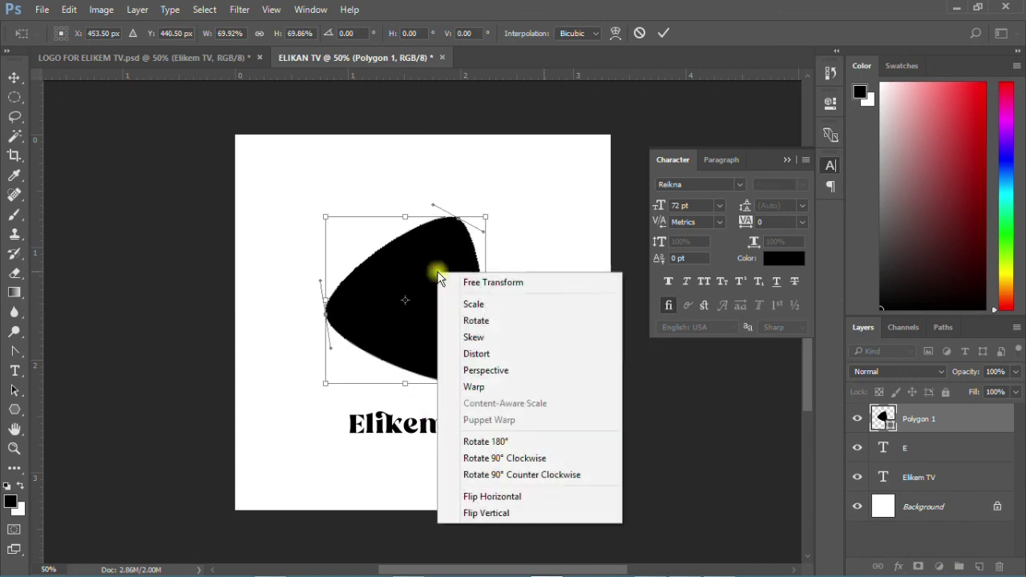
click(500, 457)
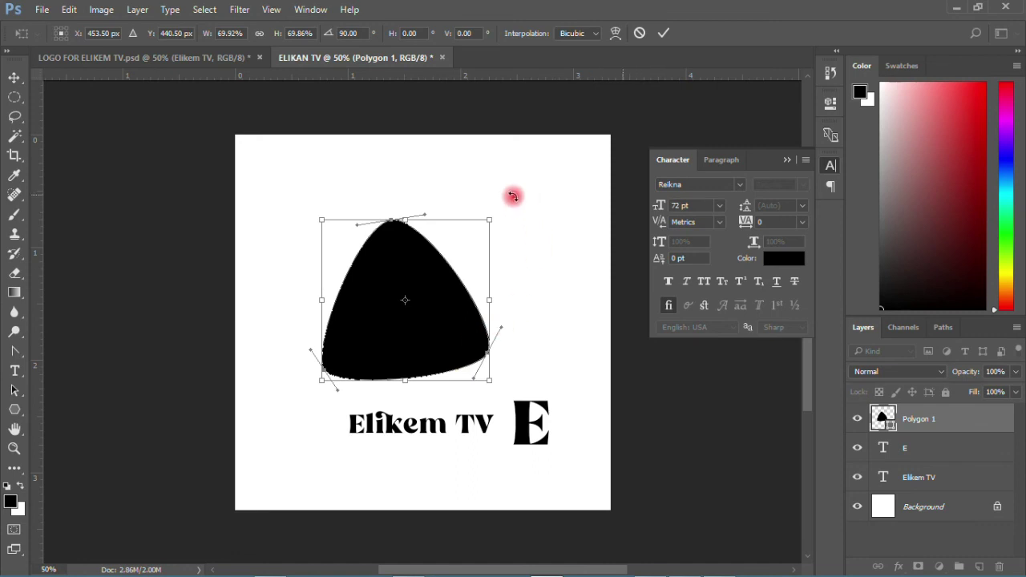
mouse_move(500, 215)
mouse_down()
mouse_move(436, 196)
mouse_move(348, 203)
mouse_up()
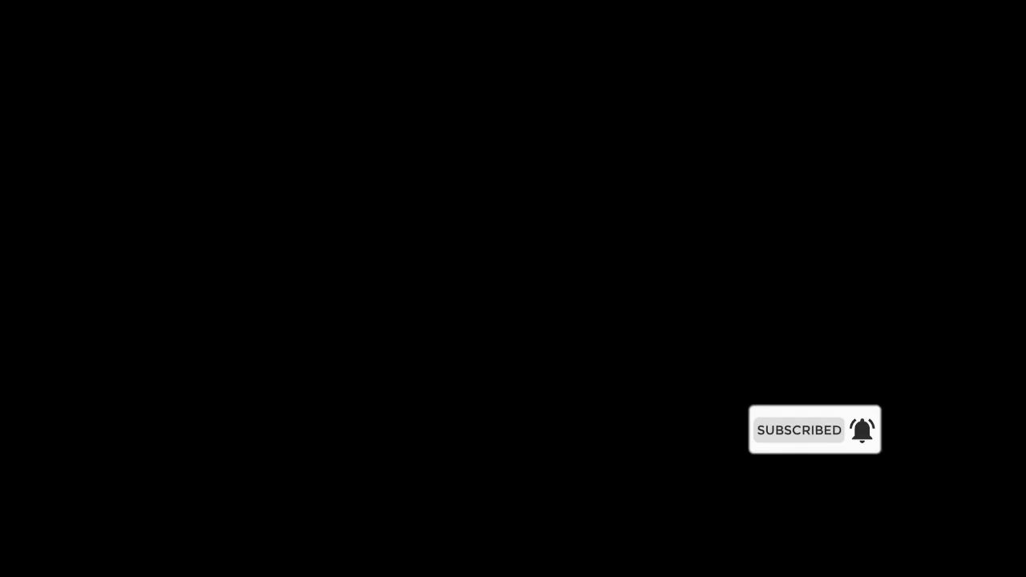